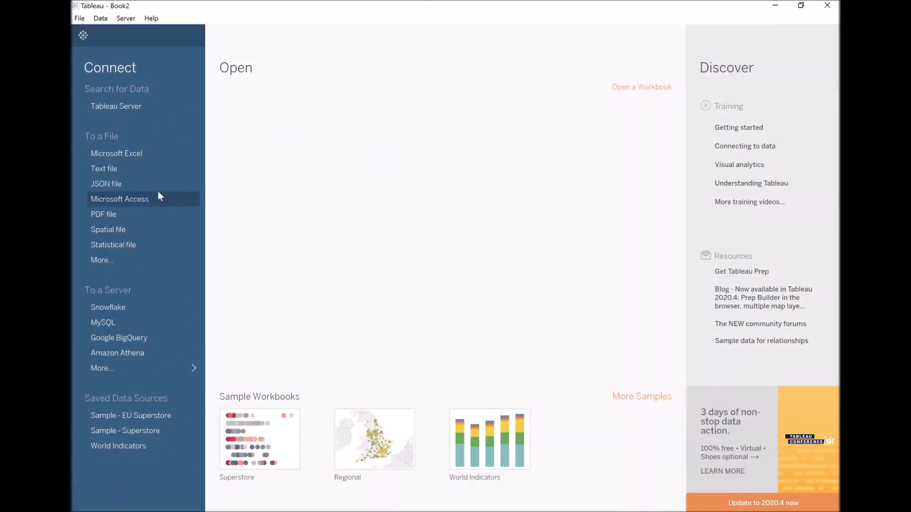
Choose Microsoft Excel under Connect to browse to the Sample - Superstore.xls file
click(133, 160)
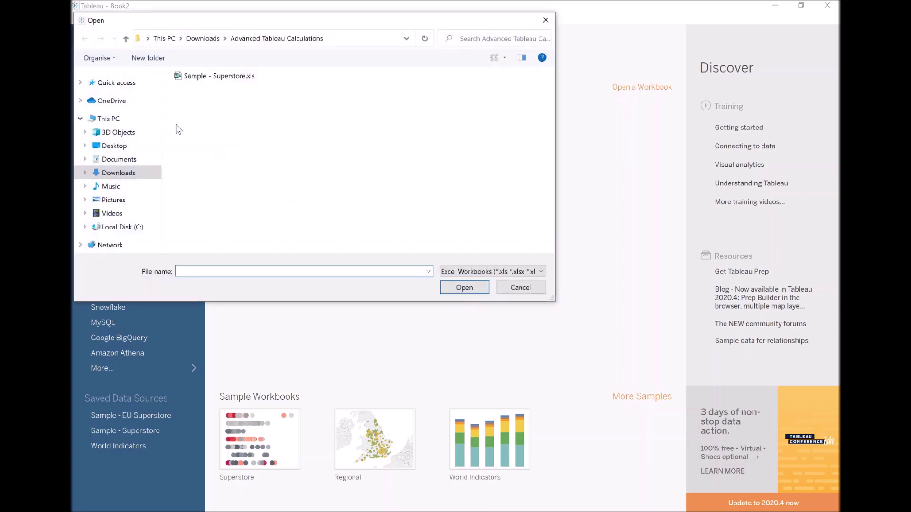
Open Sample - Superstore.xls, add the Orders table, and switch to Sheet 1
double_click(215, 76)
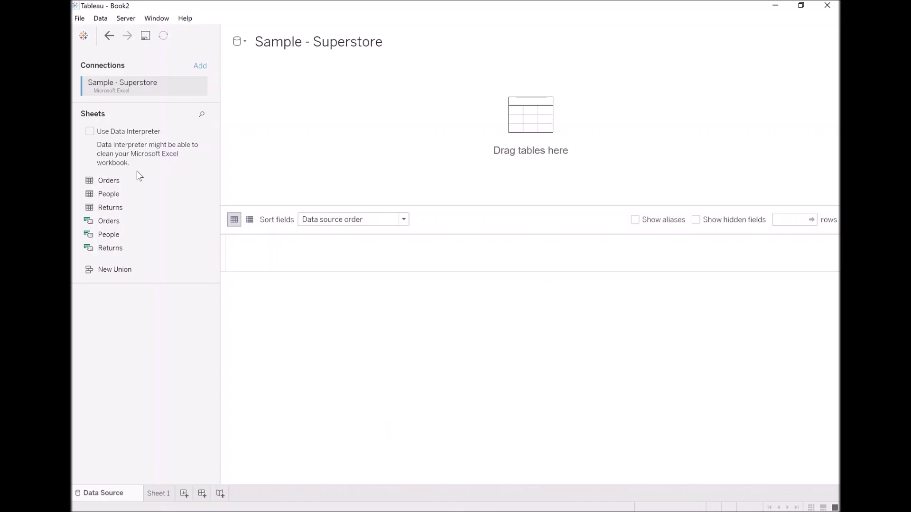
drag(108, 181, 303, 131)
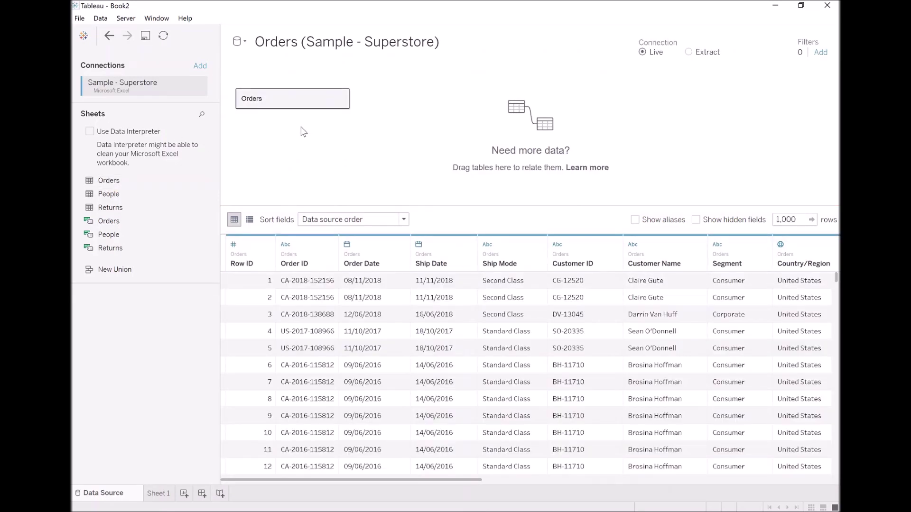
click(157, 494)
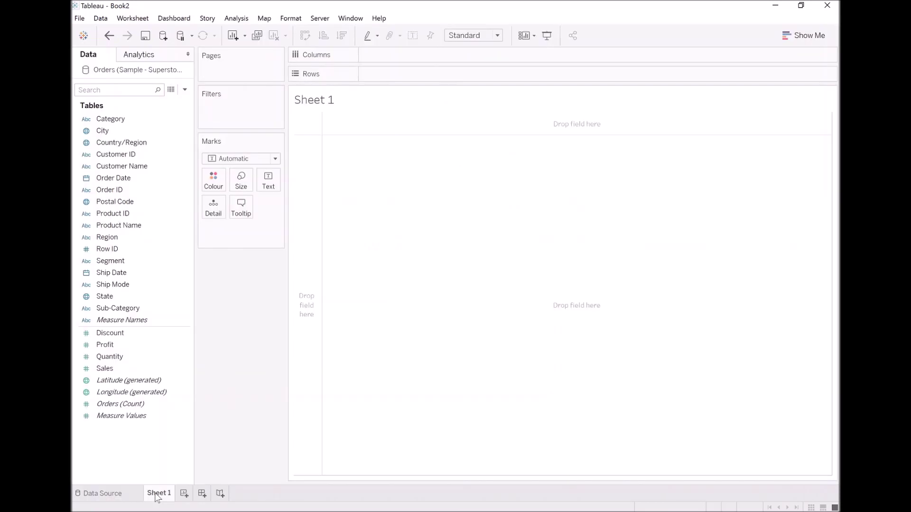
Create a new calculated field named 'Avg. Daily Sales'
right_click(163, 442)
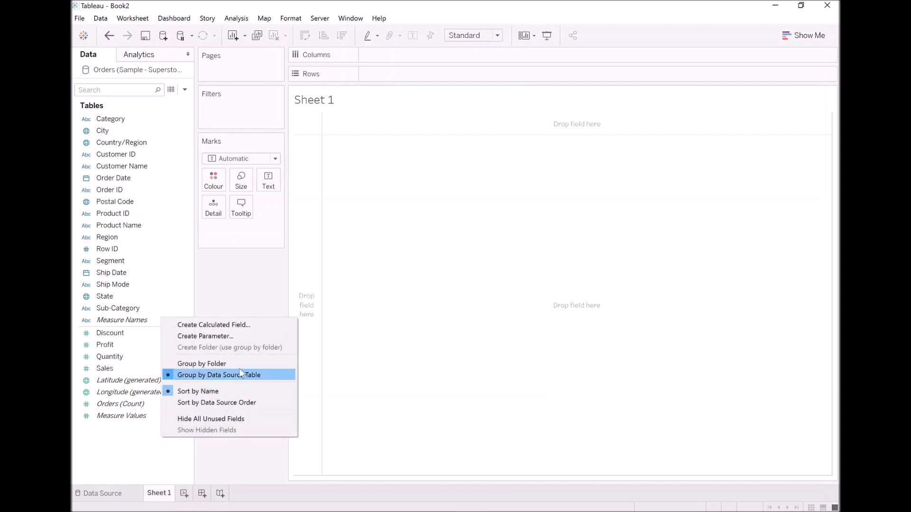
click(246, 326)
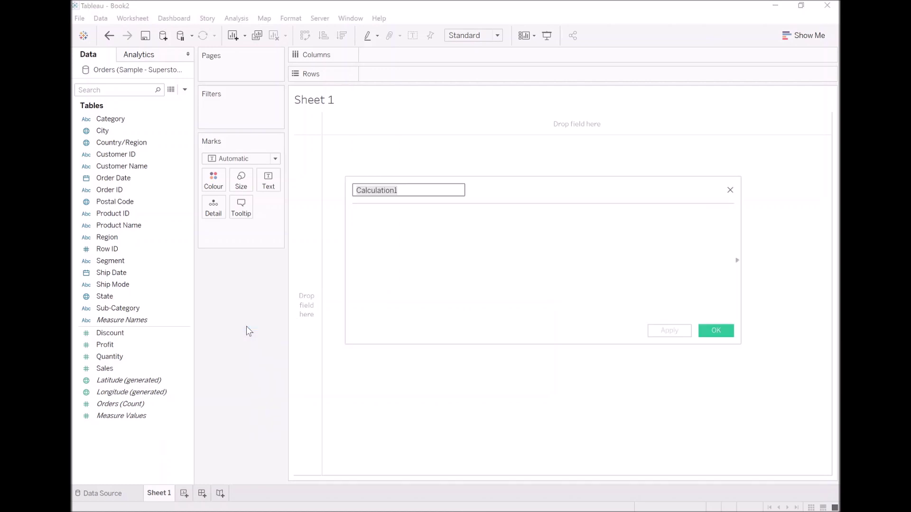
text(Dail)
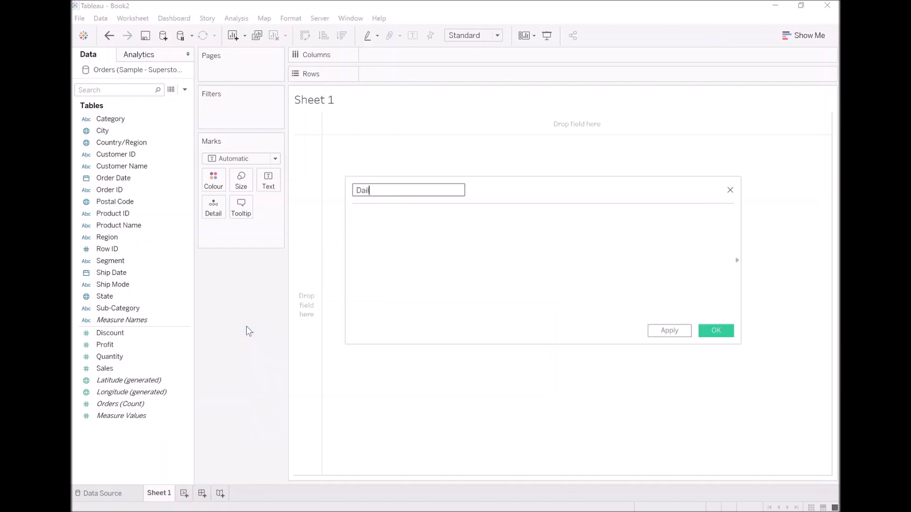
text(y Sales)
key(Home)
text(Avg.)
Enter the formula AVG( { INCLUDE [Order Date] : AVG([Sales]) } ) for the field
key(Tab)
text(()
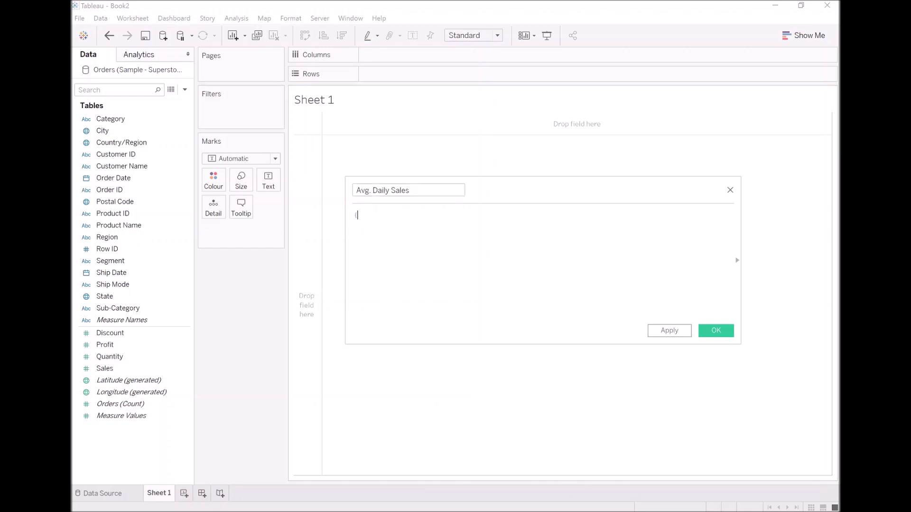
text( include)
key(BackSpace)
key(BackSpace)
key(BackSpace)
key(BackSpace)
key(BackSpace)
key(BackSpace)
key(Return)
text(ord)
key(Return)
text(: av)
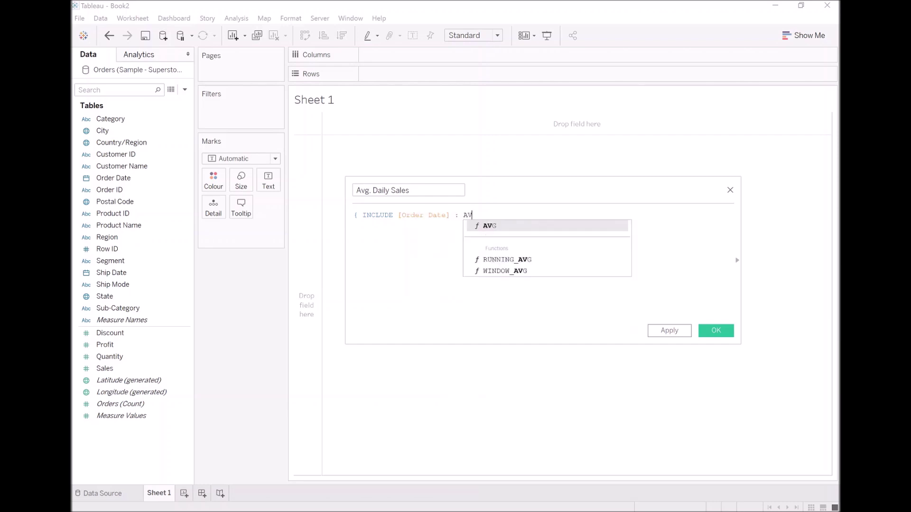
key(Return)
text(()
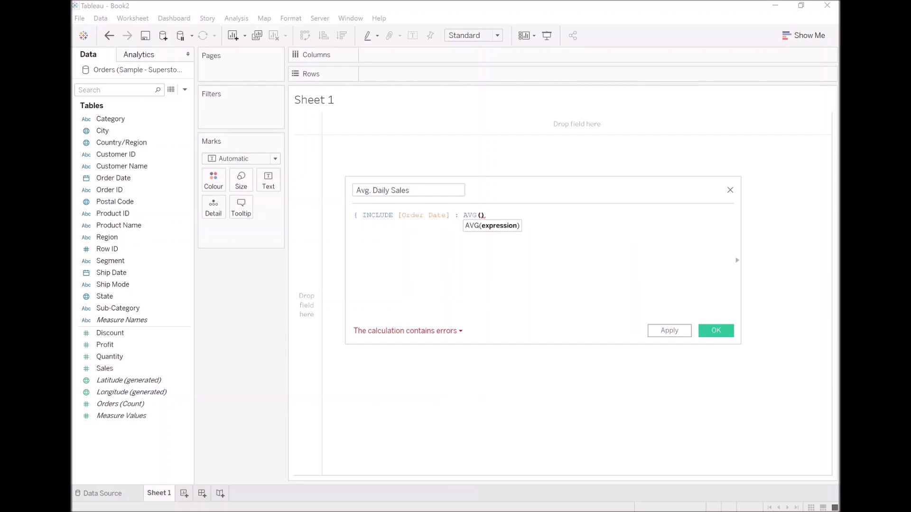
text(sales)
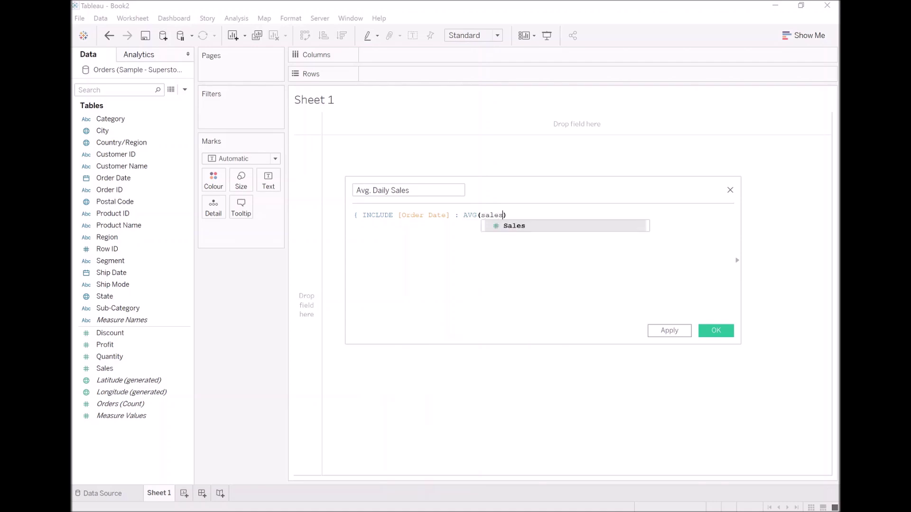
key(Return)
text(})
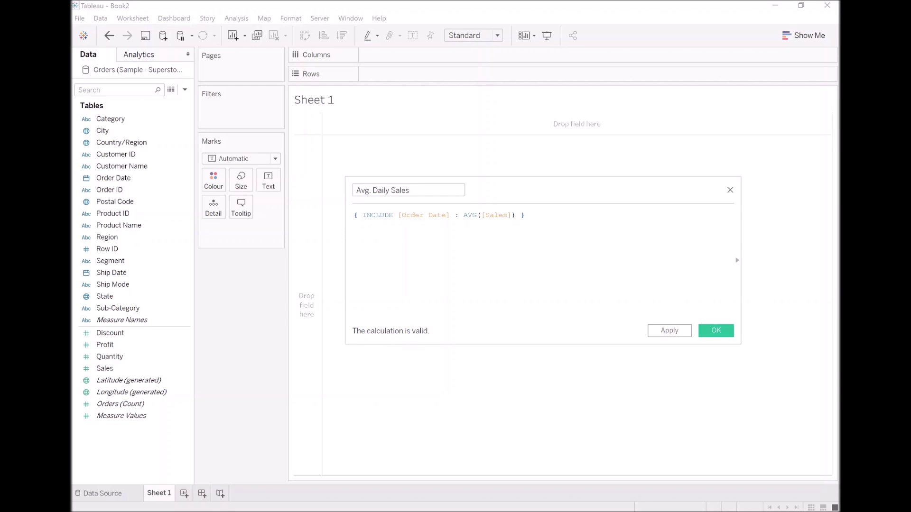
text(avg)
key(Return)
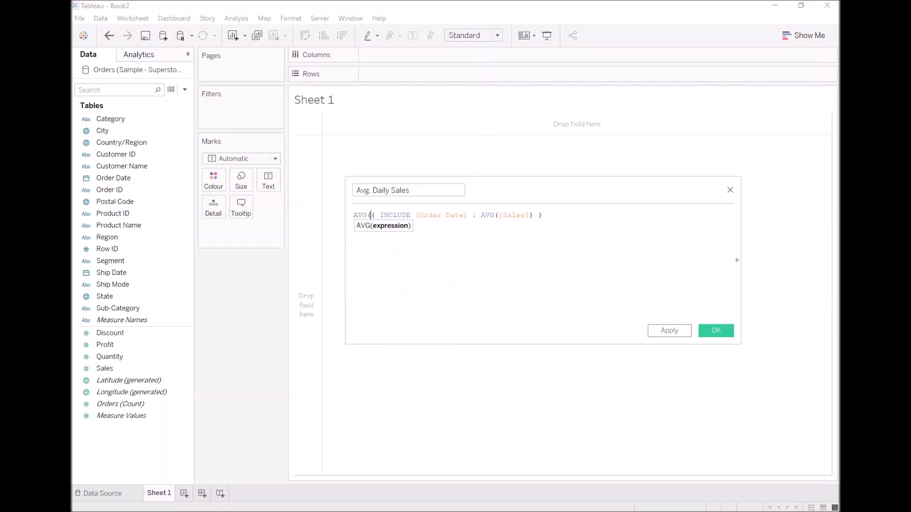
key(End)
text())
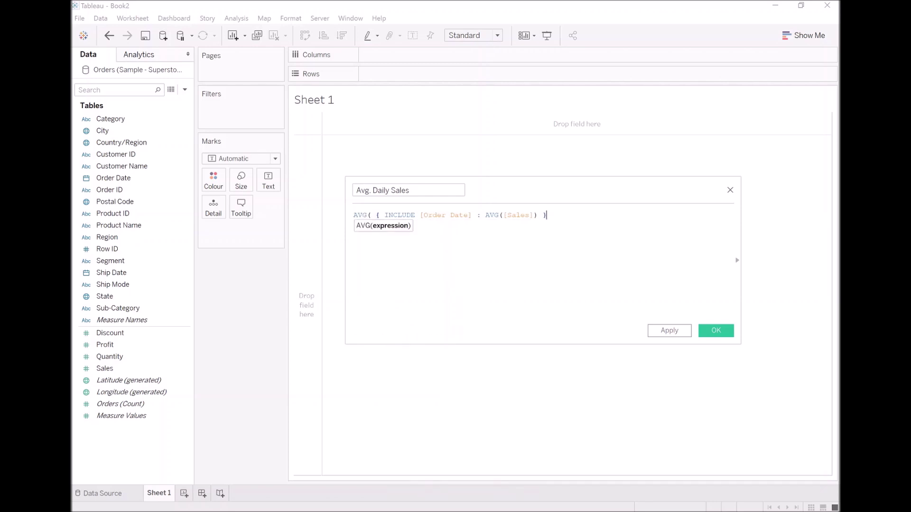
text( } ))
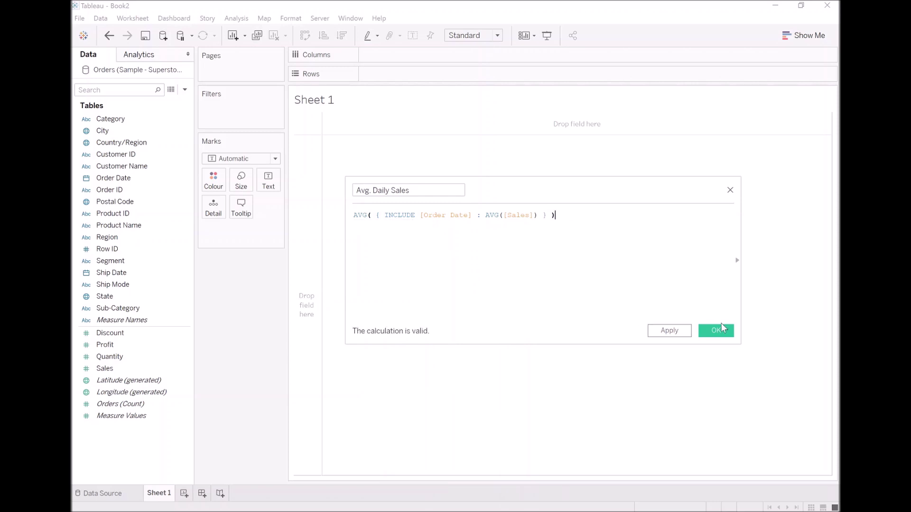
Apply the calculation and put Order Date on Columns shown by Month
click(668, 331)
drag(615, 199, 599, 322)
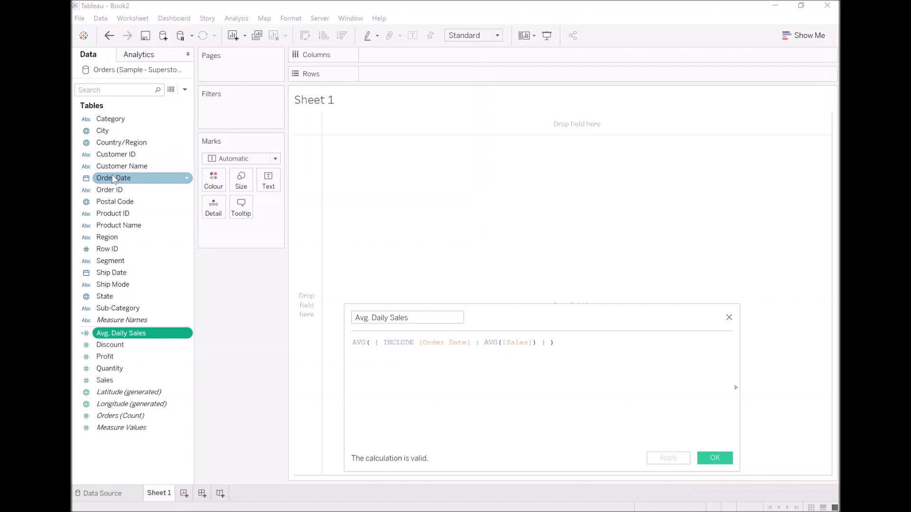
drag(115, 179, 378, 53)
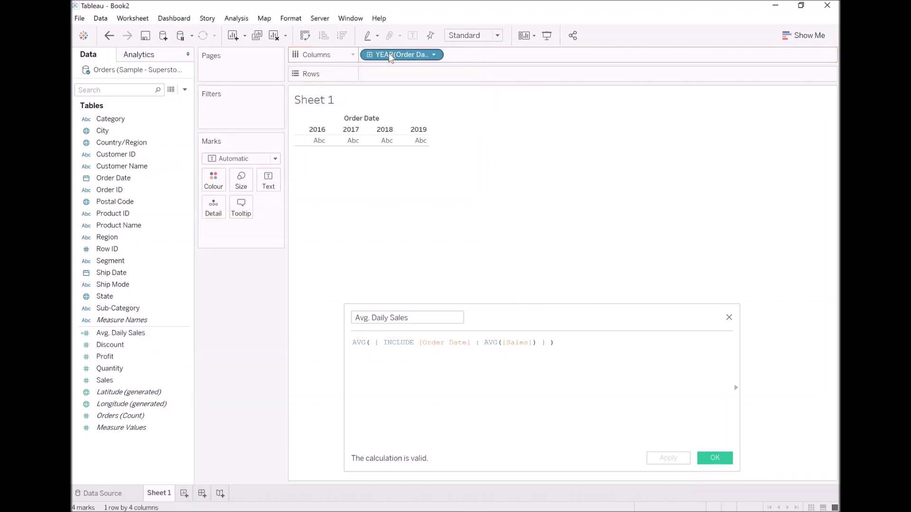
right_click(393, 56)
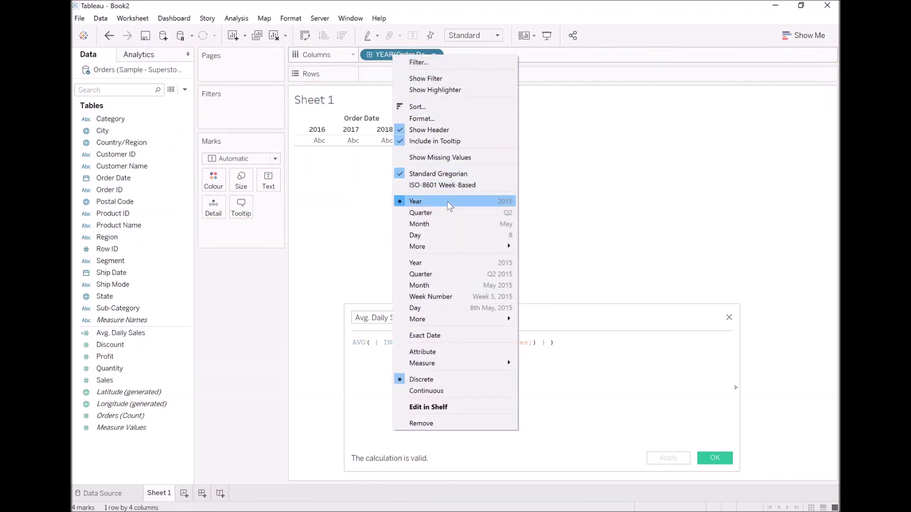
click(454, 226)
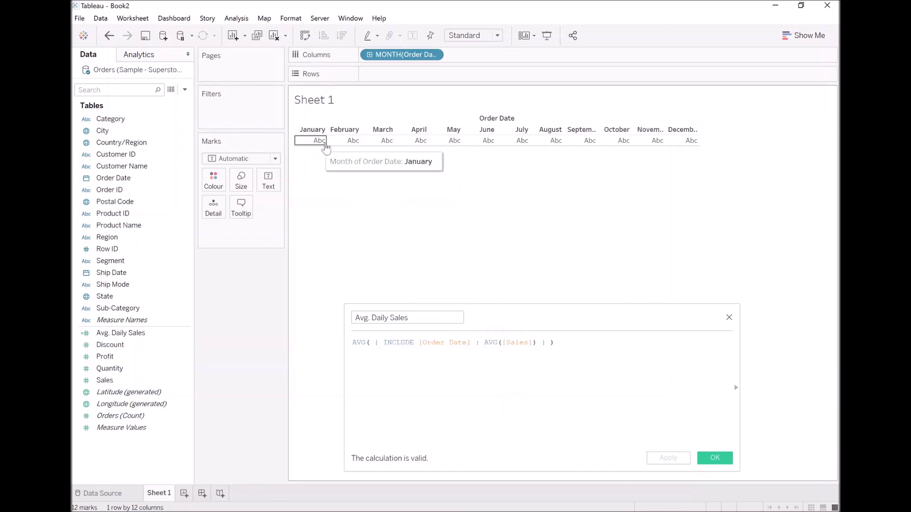
Place Region on Rows and add SUM(Sales) as the table's values
click(121, 133)
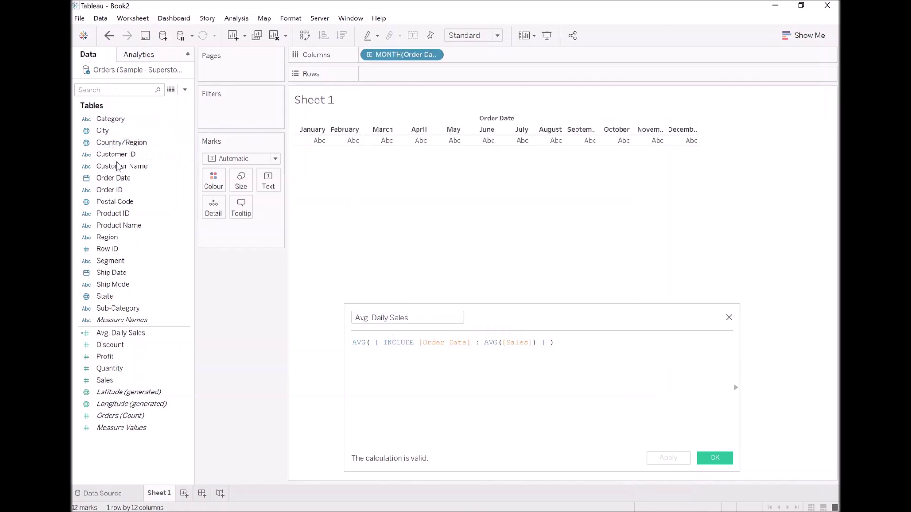
drag(107, 237, 373, 80)
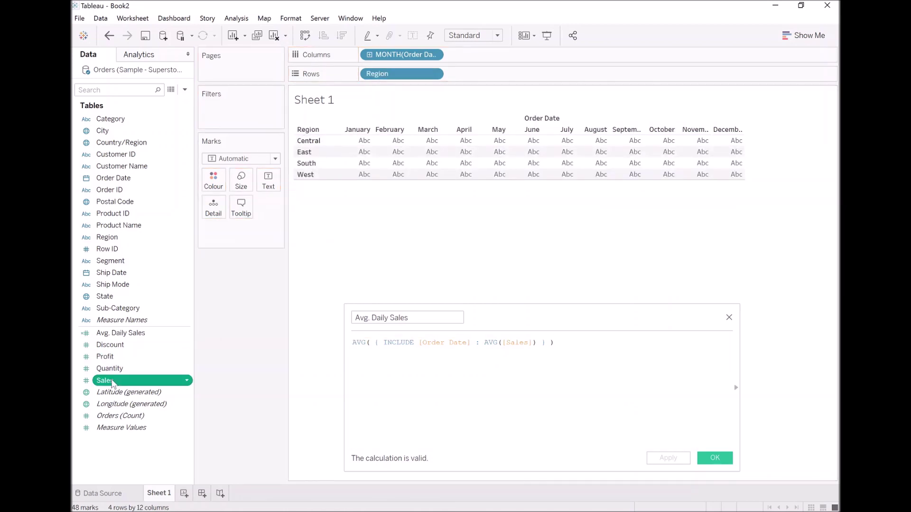
double_click(113, 383)
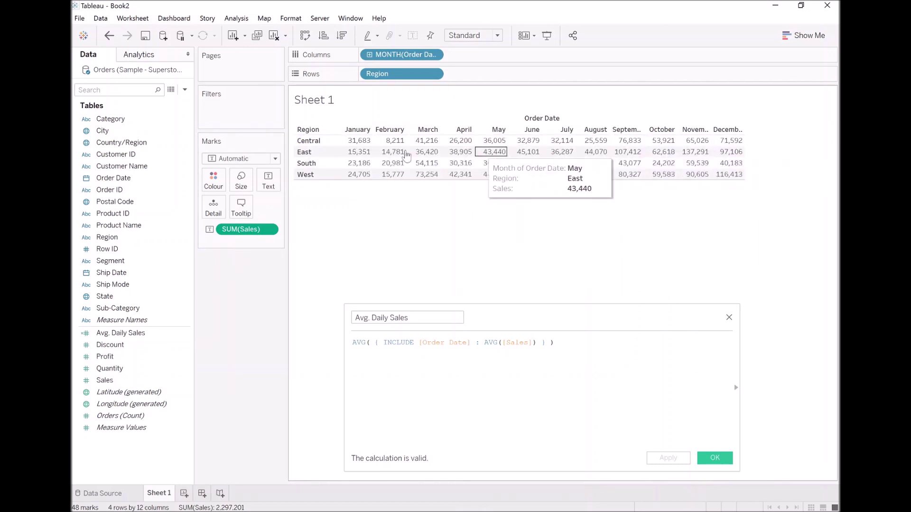
Change the Sales measure to Average, then add Avg. Daily Sales alongside it
right_click(235, 231)
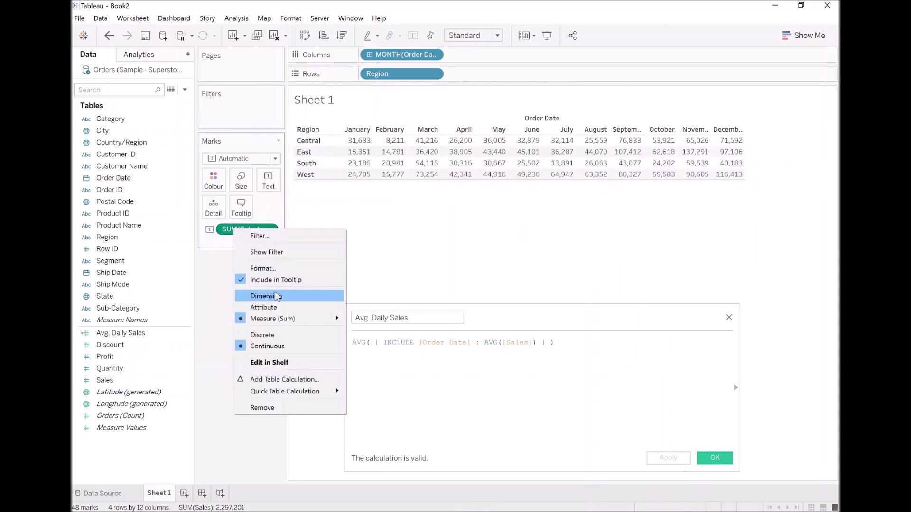
mouse_move(286, 319)
click(375, 332)
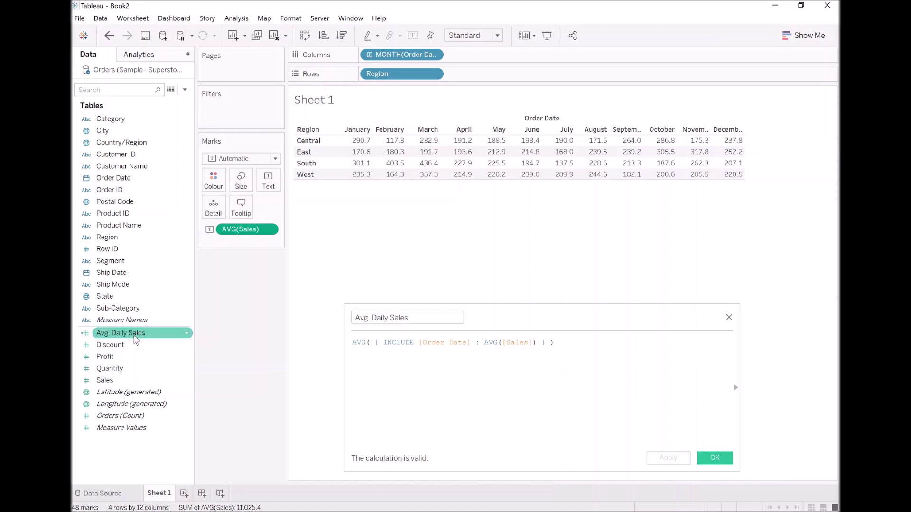
double_click(135, 337)
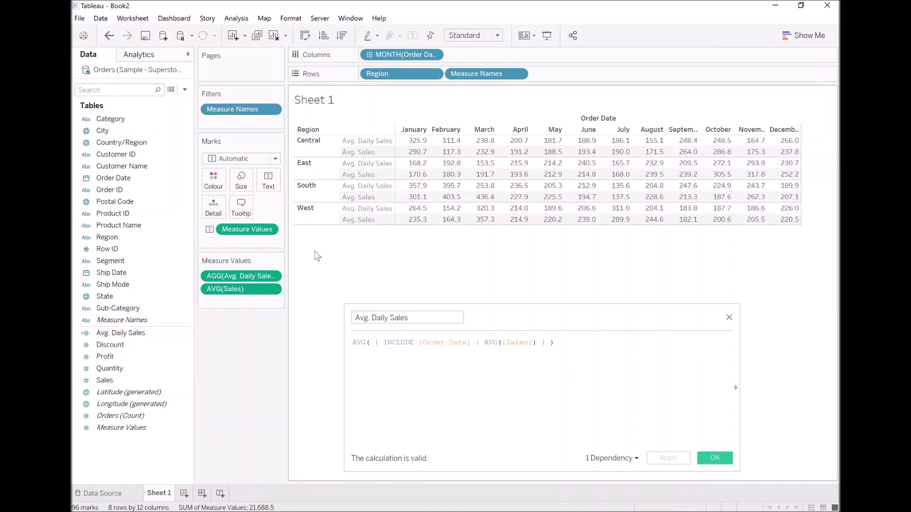